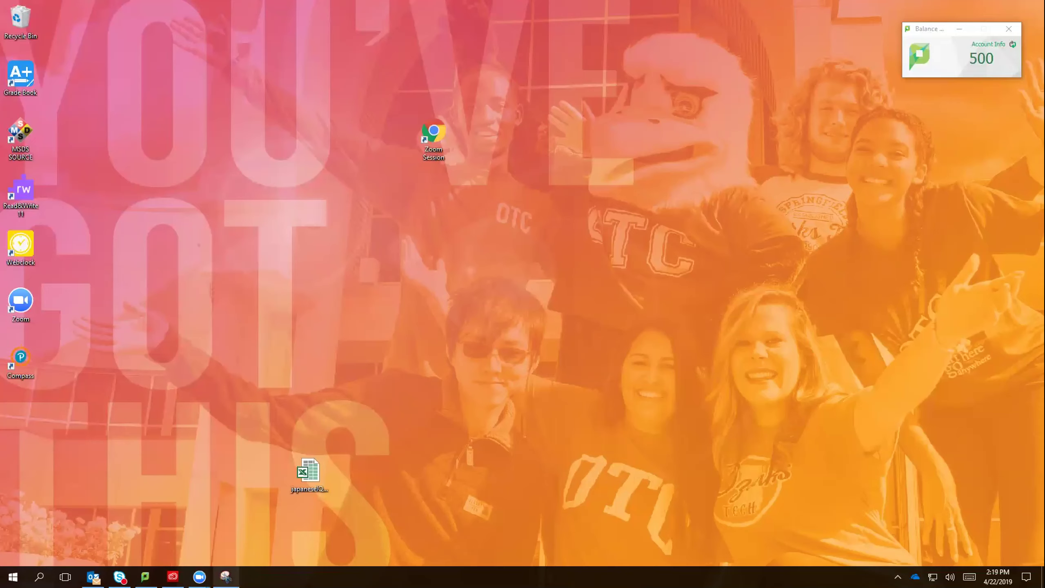
Close the Snipping Tool window and open File Explorer.
left_click(226, 576)
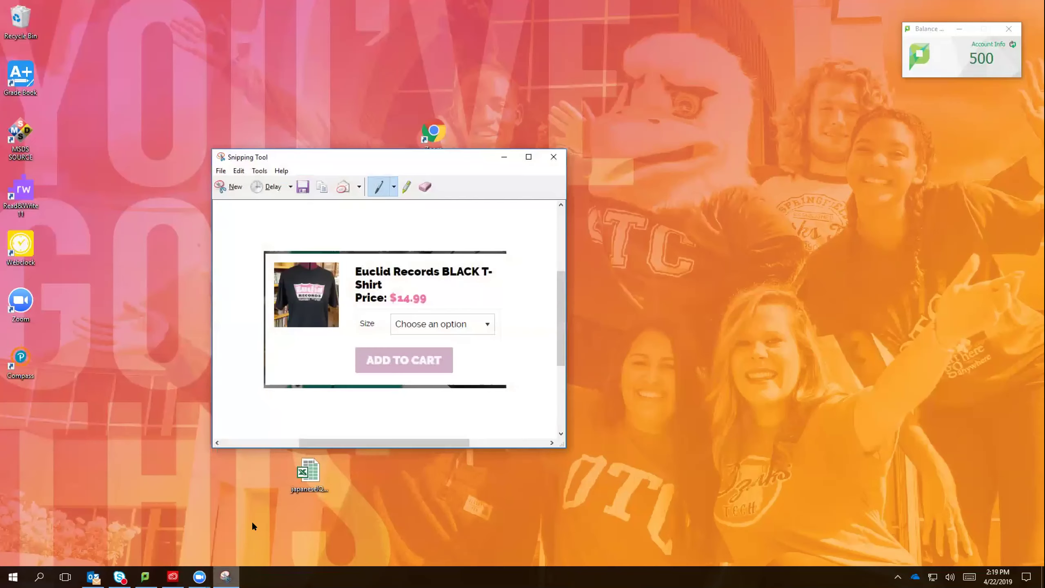
left_click(555, 156)
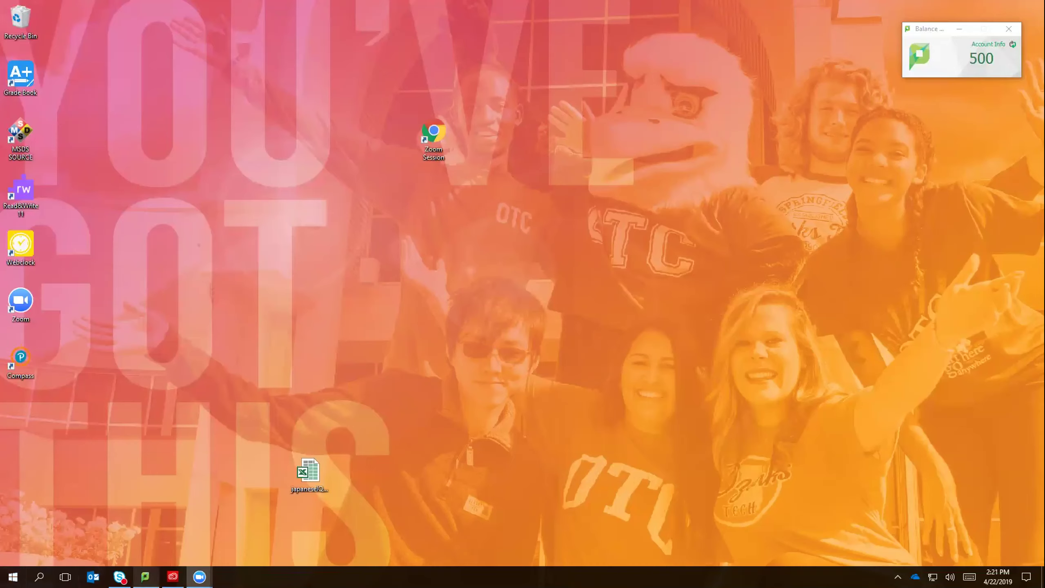
mouse_move(145, 577)
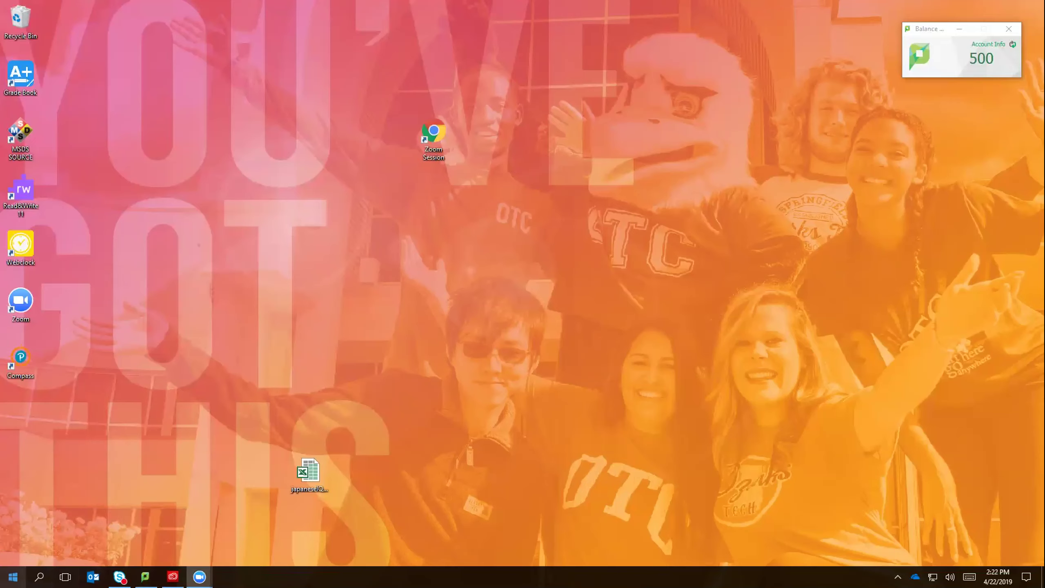
key("super")
type("f")
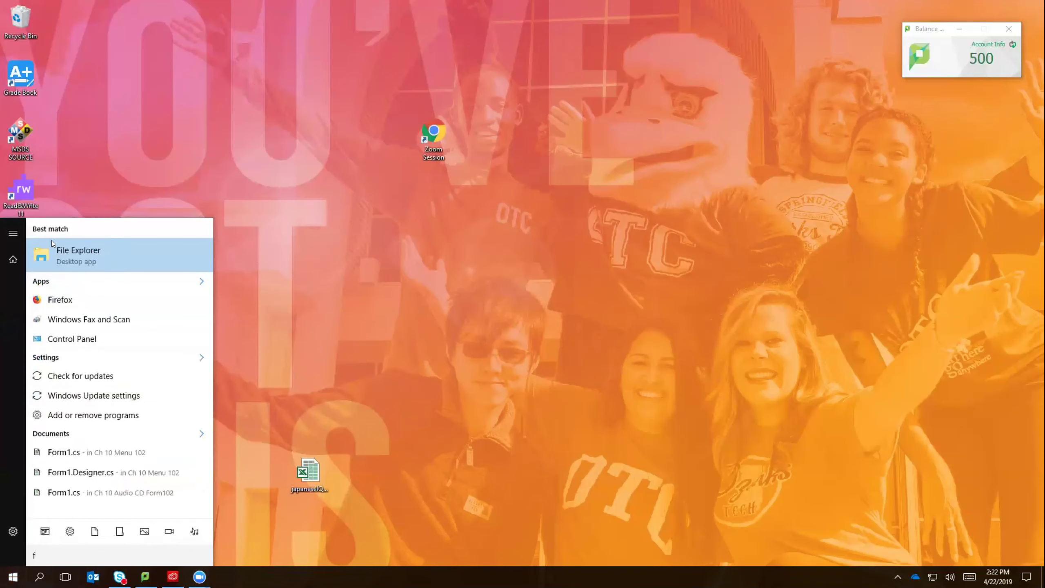
left_click(51, 240)
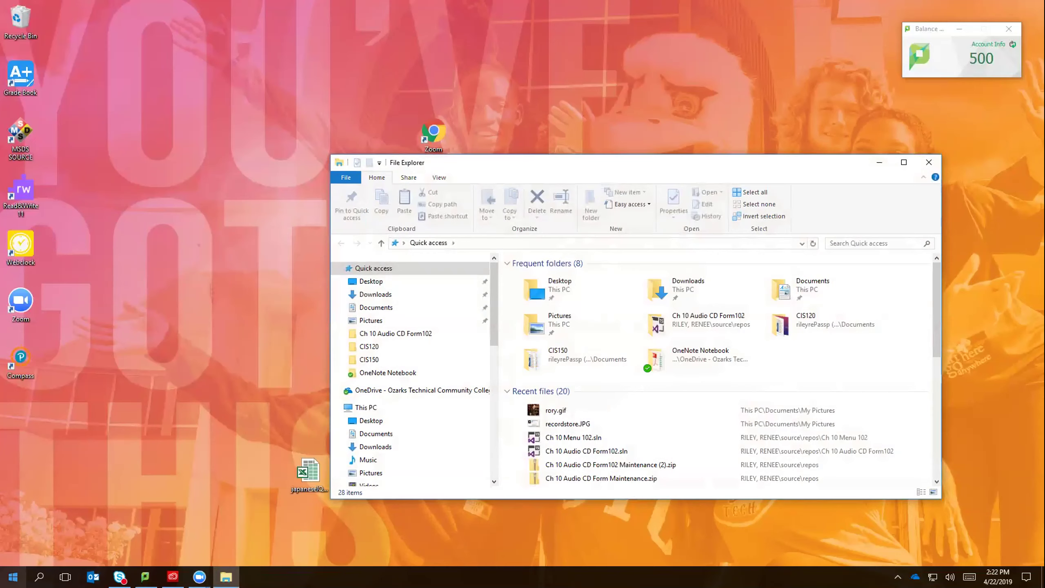
Launch Visual Studio 2017 and open the recent solution Ch 10 Menu 102.sln.
left_click(13, 577)
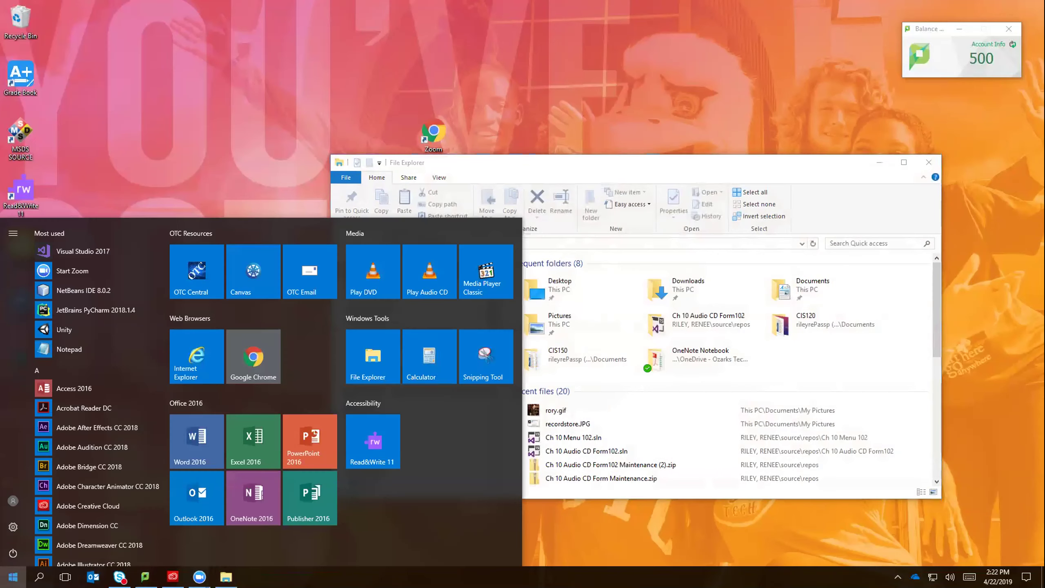
type("vis")
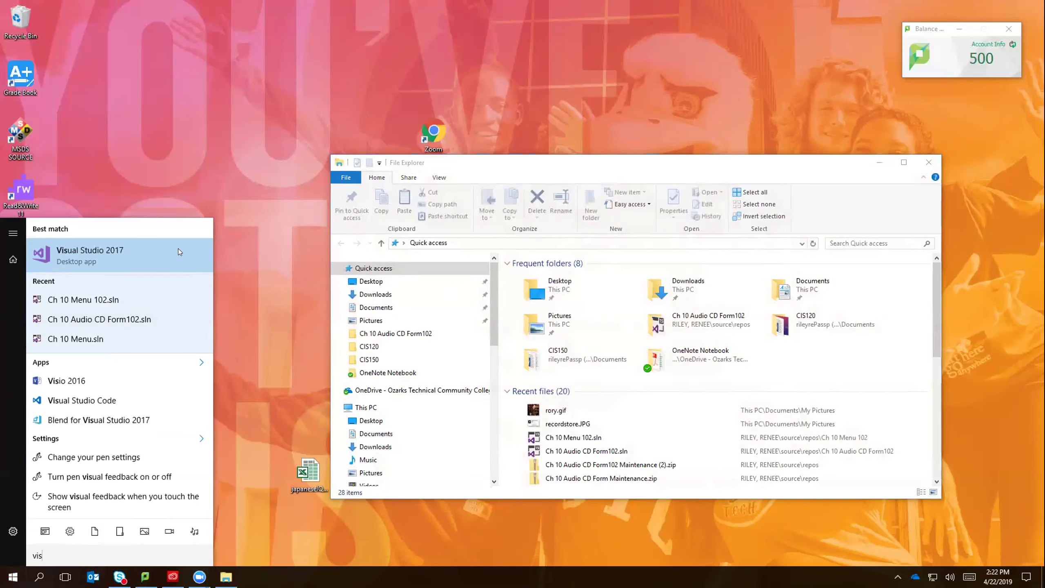
left_click(178, 249)
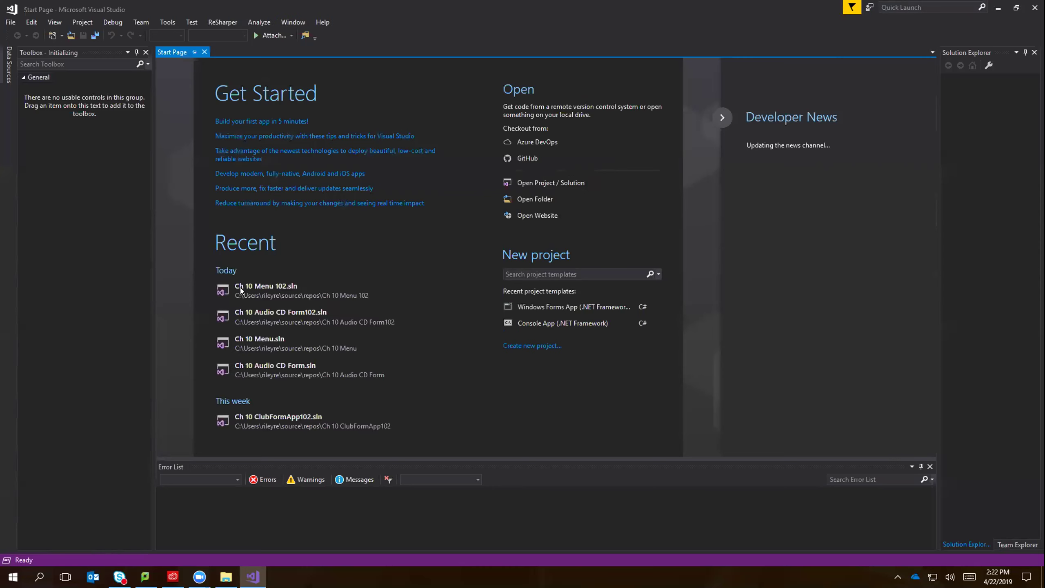
left_click(257, 289)
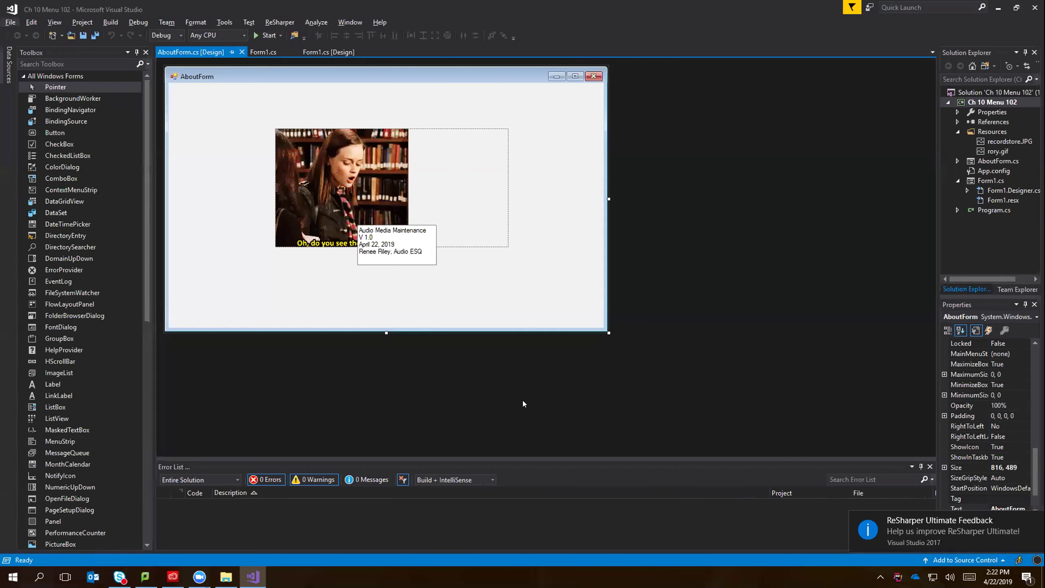
Run the Menu App on a clear desktop, show the access keys of its menu bar, and close it.
left_click(262, 35)
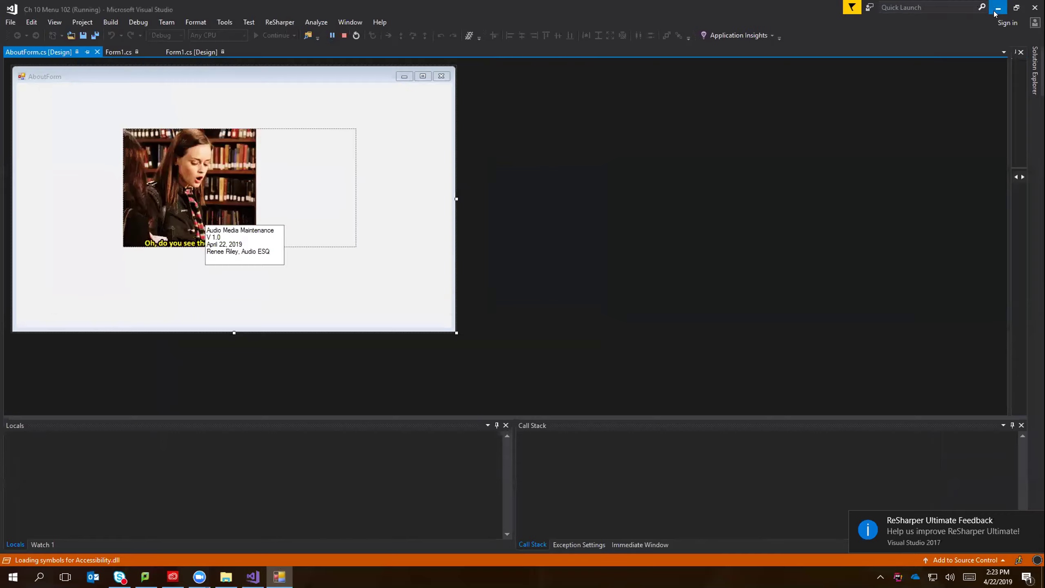
left_click(995, 9)
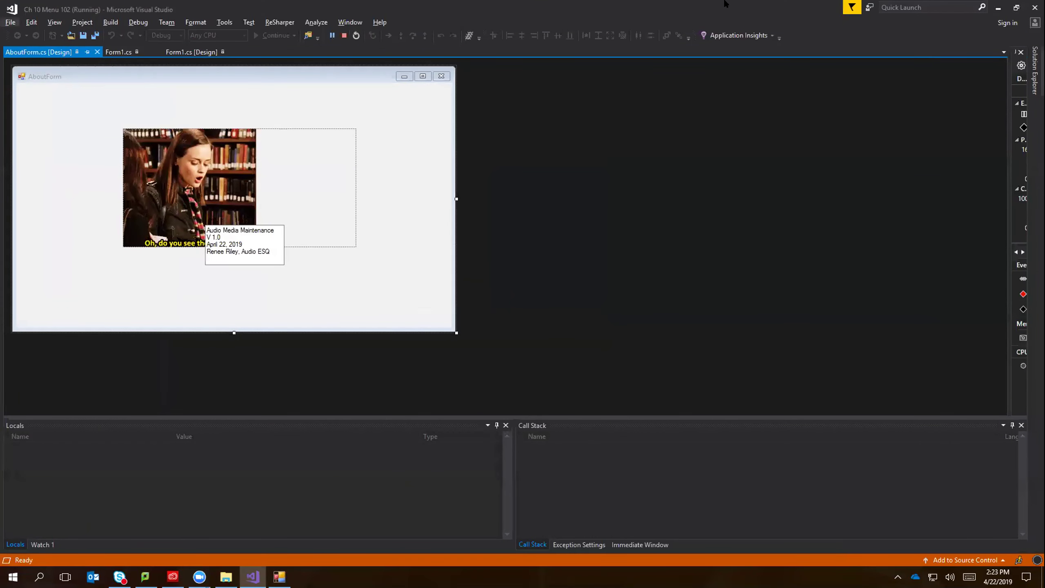
left_click(997, 8)
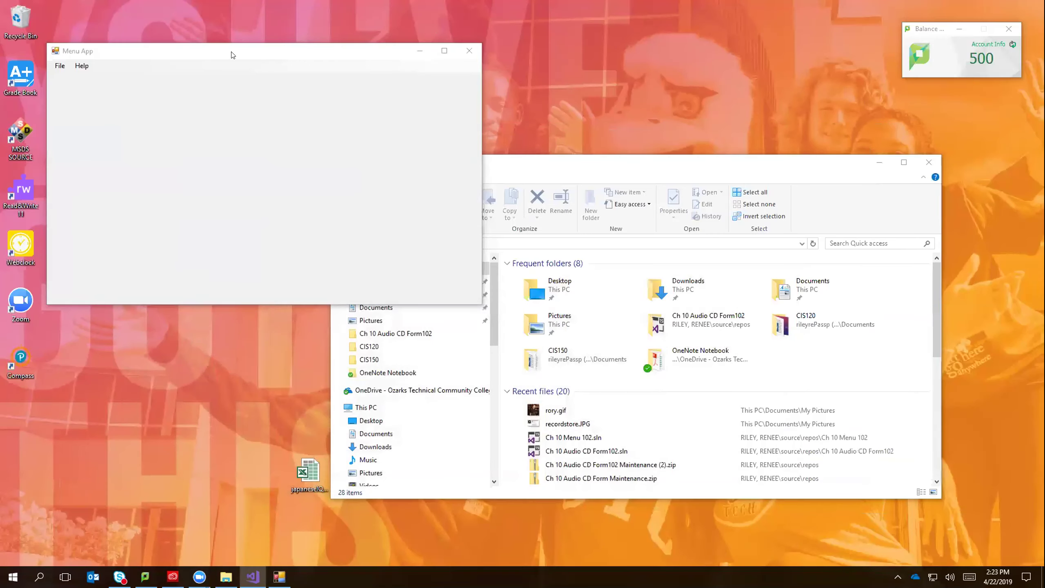
left_click_drag(234, 56, 531, 224)
key("alt")
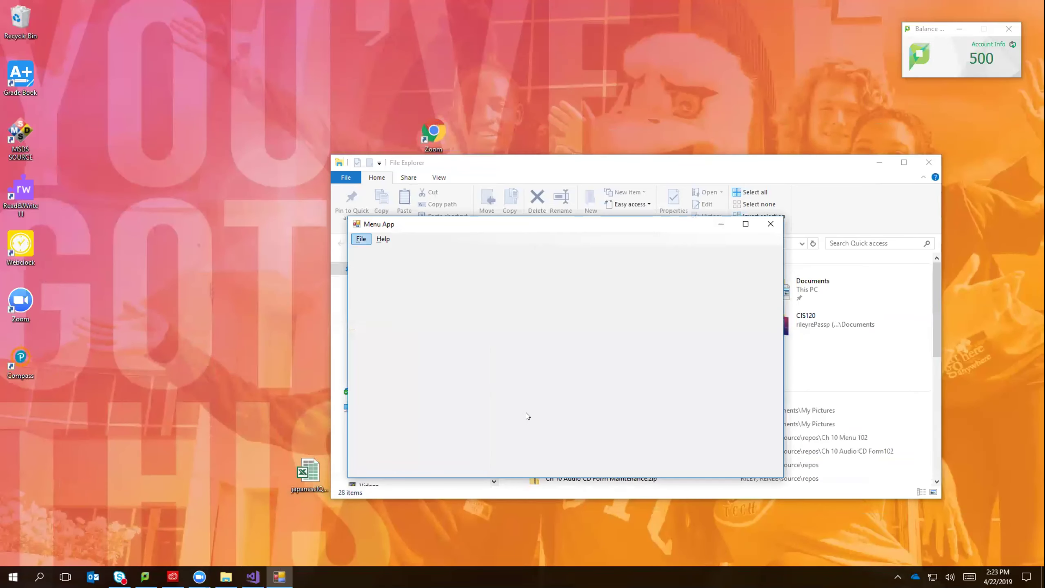
left_click(770, 224)
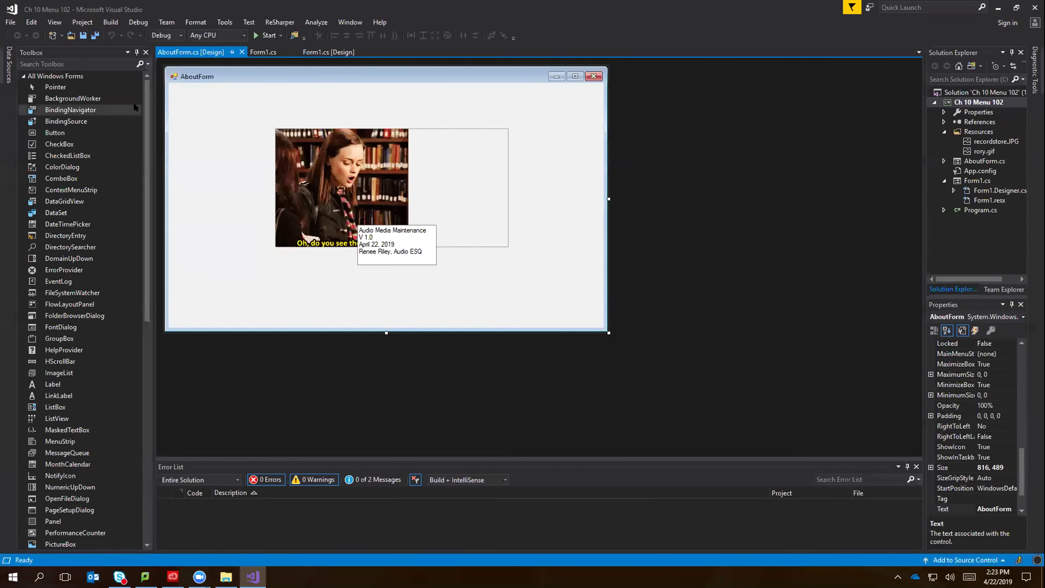
Inspect the text of the File menu item in the Form1 design, and close Visual Studio.
left_click(263, 51)
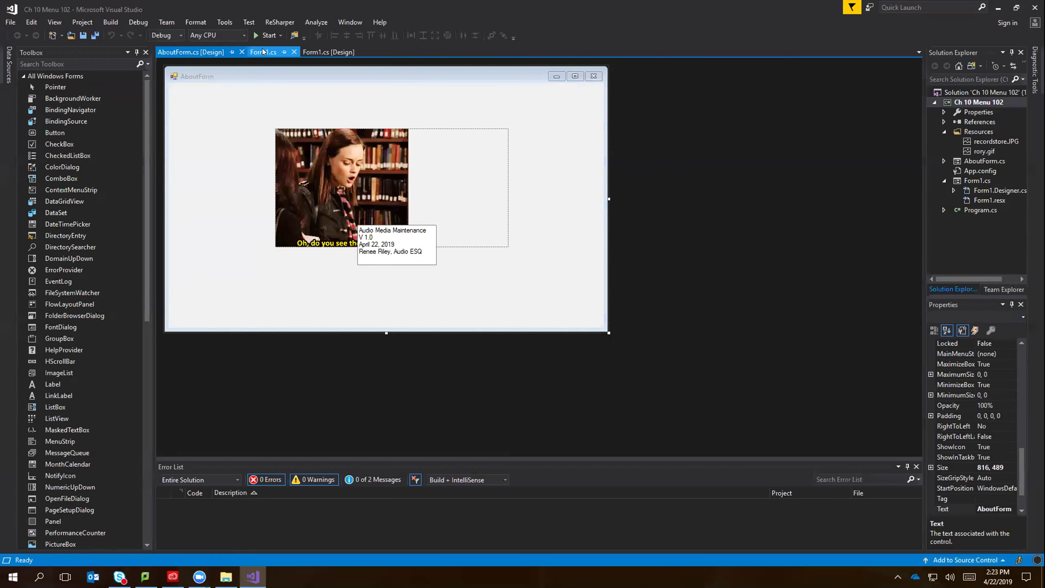
left_click(331, 51)
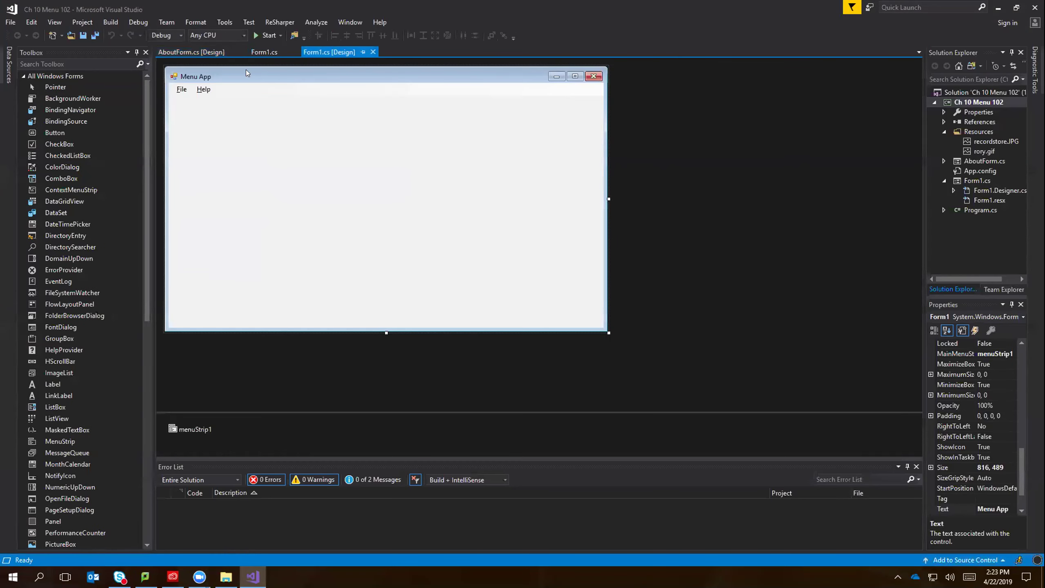
left_click(183, 90)
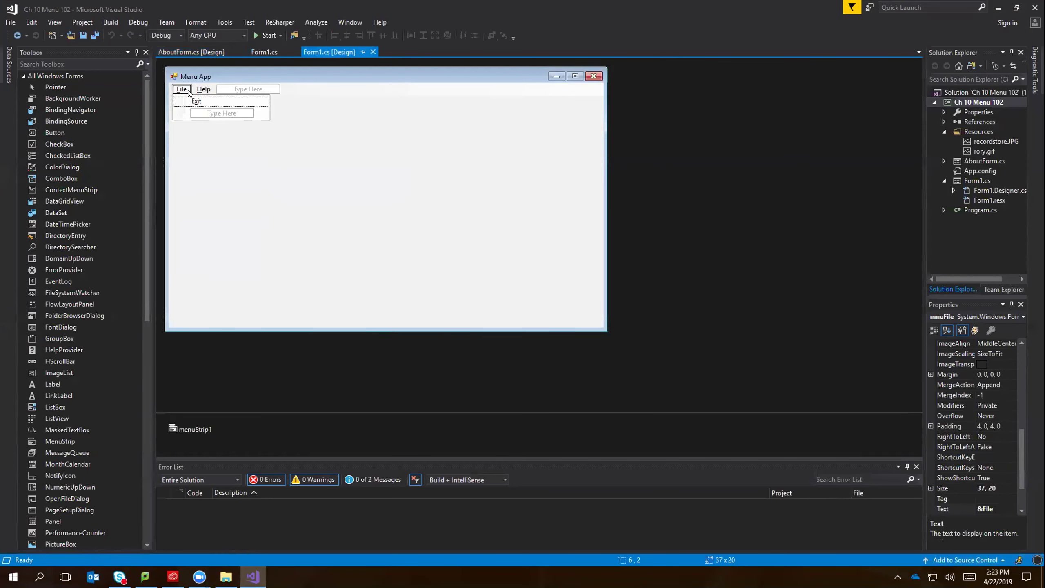
left_click(183, 90)
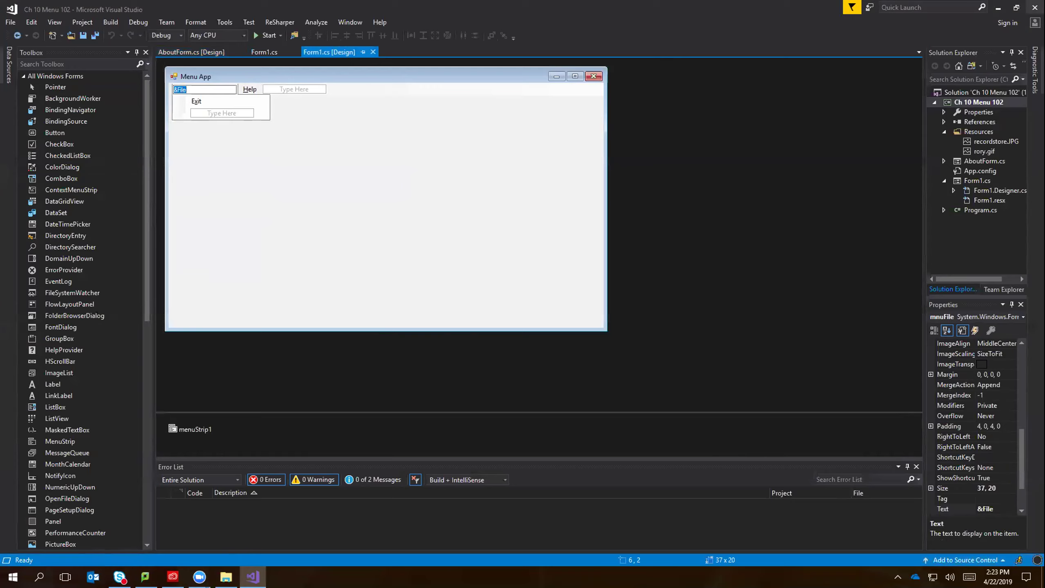
left_click(1034, 7)
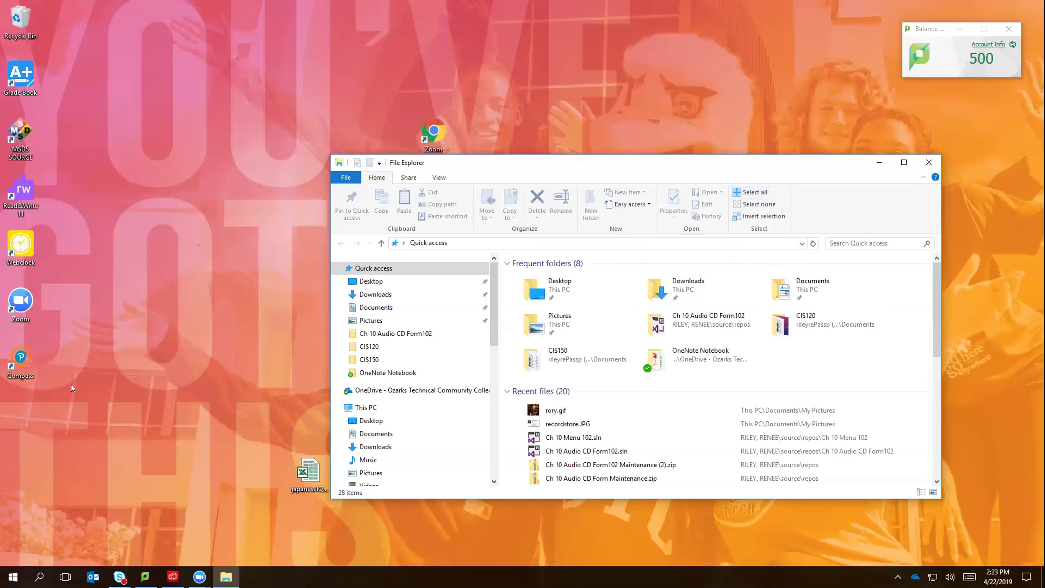
Open the E: drive in File Explorer and look through the drives and folders in the folder tree.
scroll(475, 355, "down", 2)
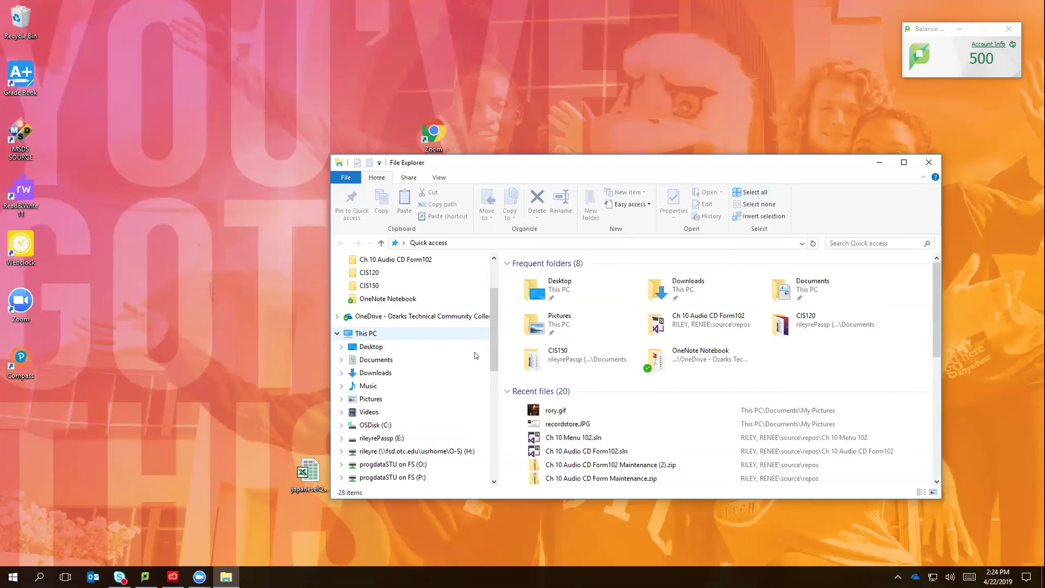
scroll(476, 354, "down", 1)
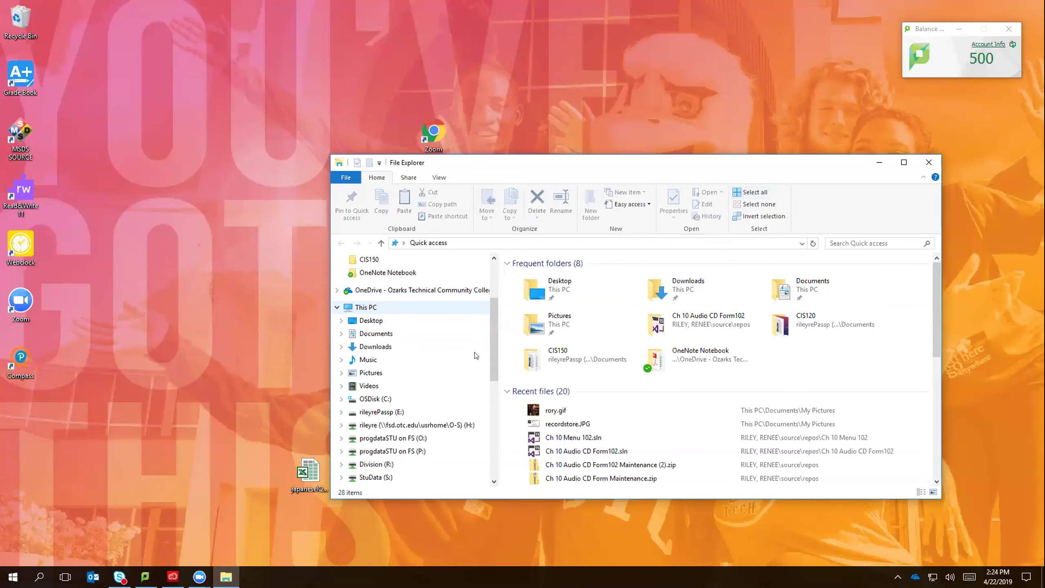
scroll(476, 355, "down", 1)
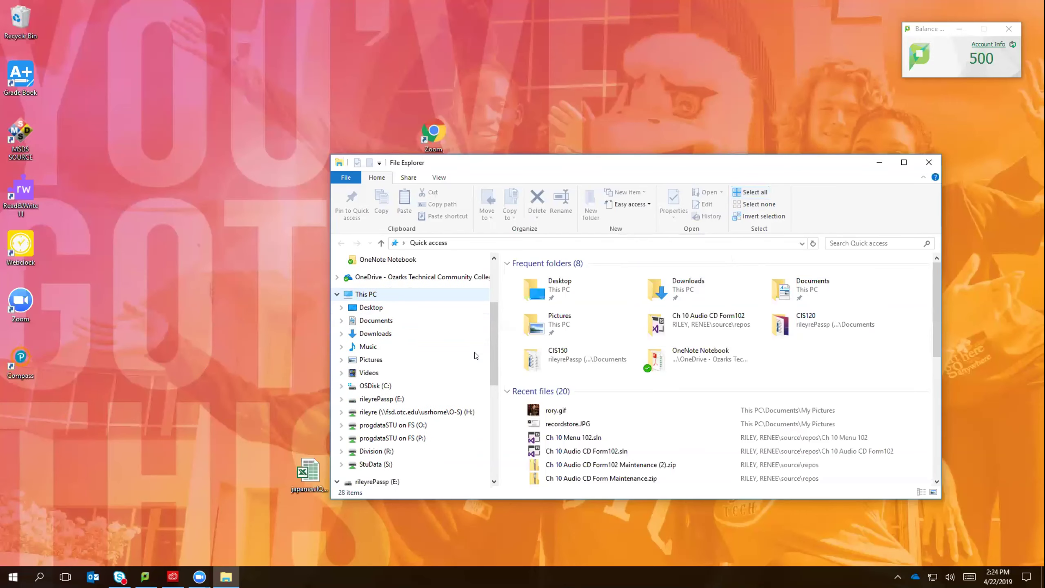
left_click(378, 398)
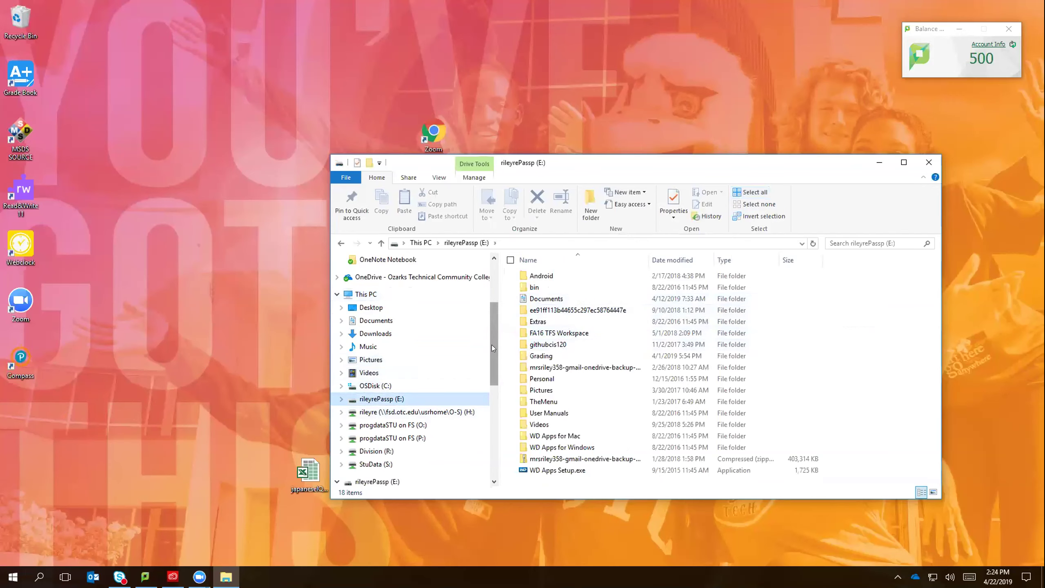
scroll(495, 333, "up", 3)
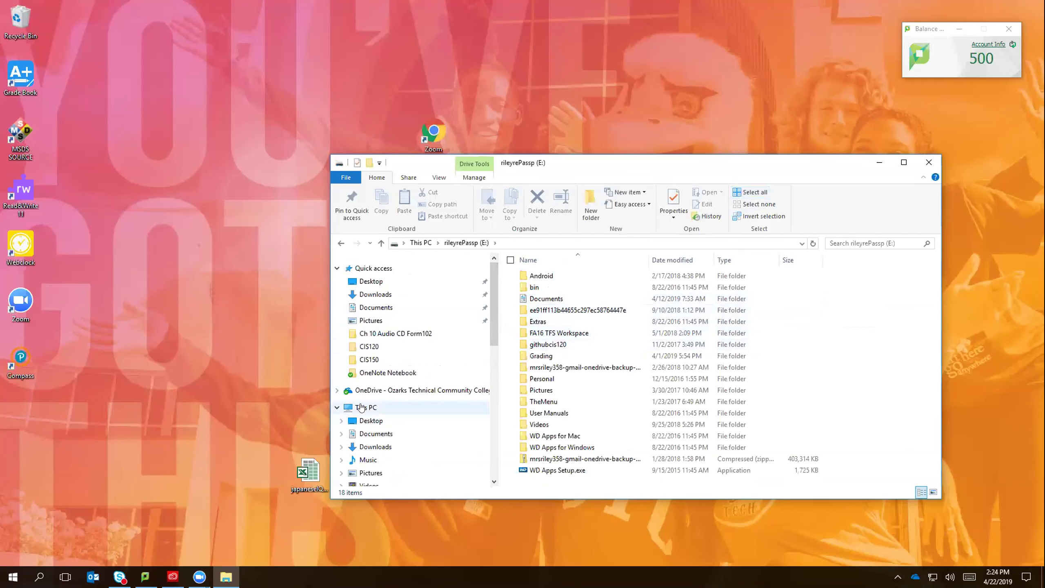
scroll(383, 311, "down", 3)
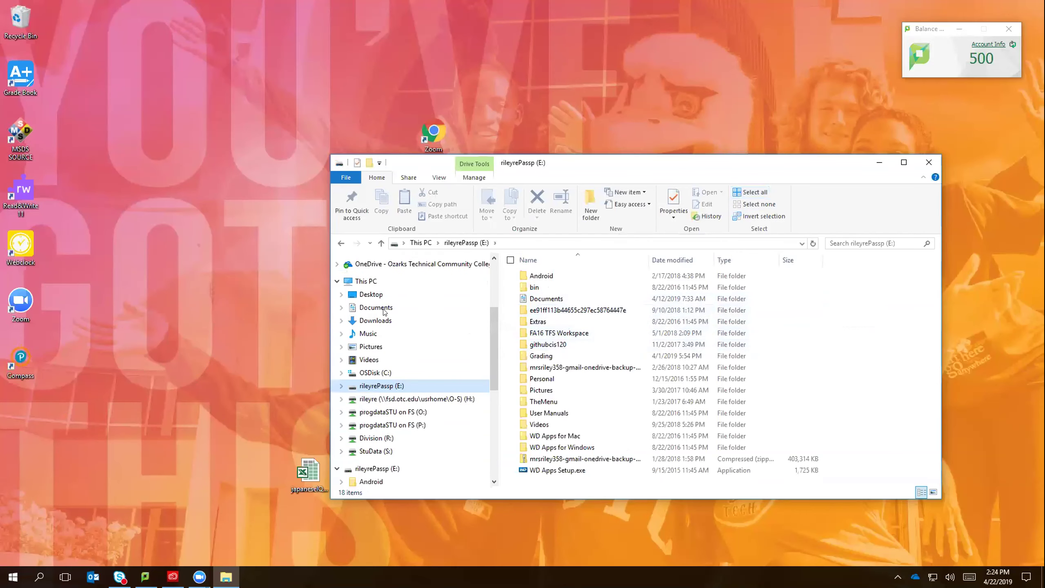
scroll(384, 312, "down", 2)
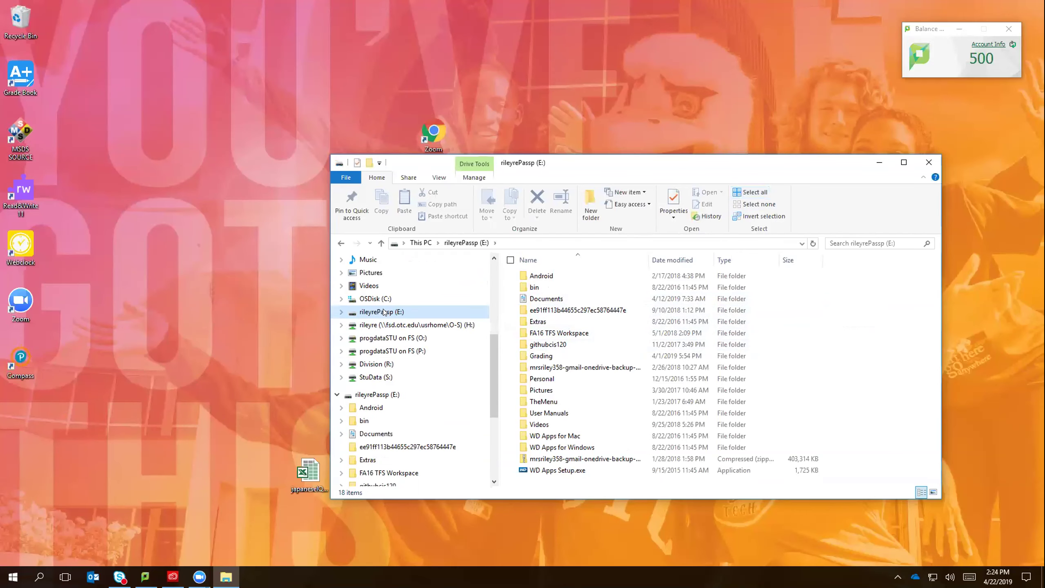
scroll(383, 312, "up", 5)
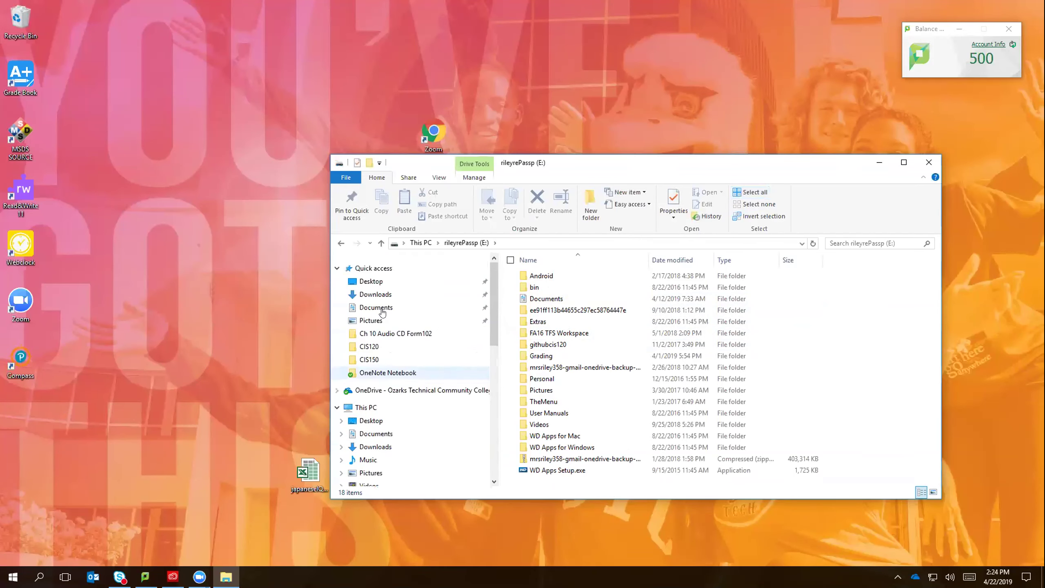
Go to the repos folder on drive C:, inside Users, the personal profile folder and source.
left_click(352, 409)
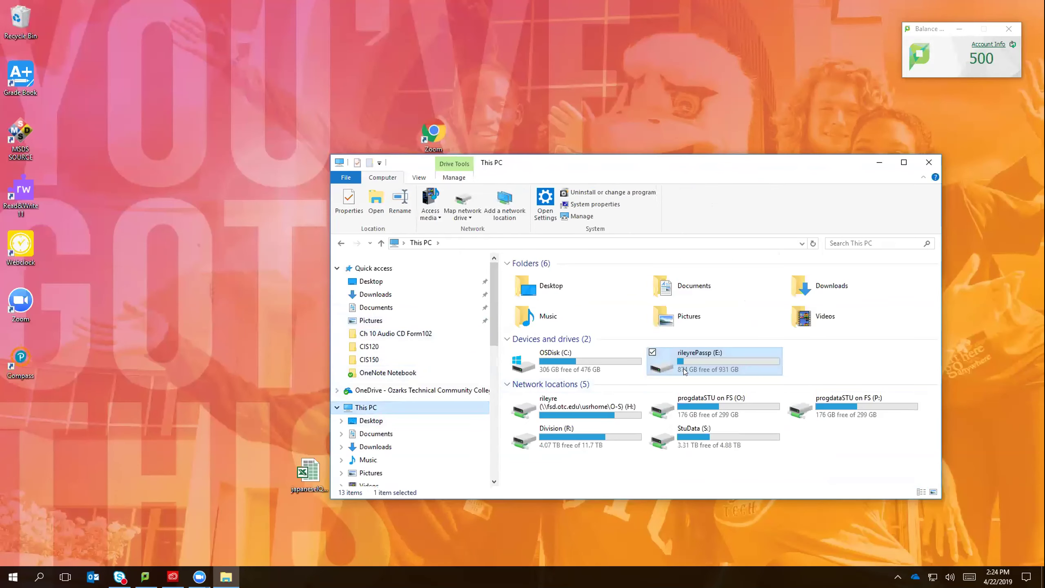
double_click(577, 368)
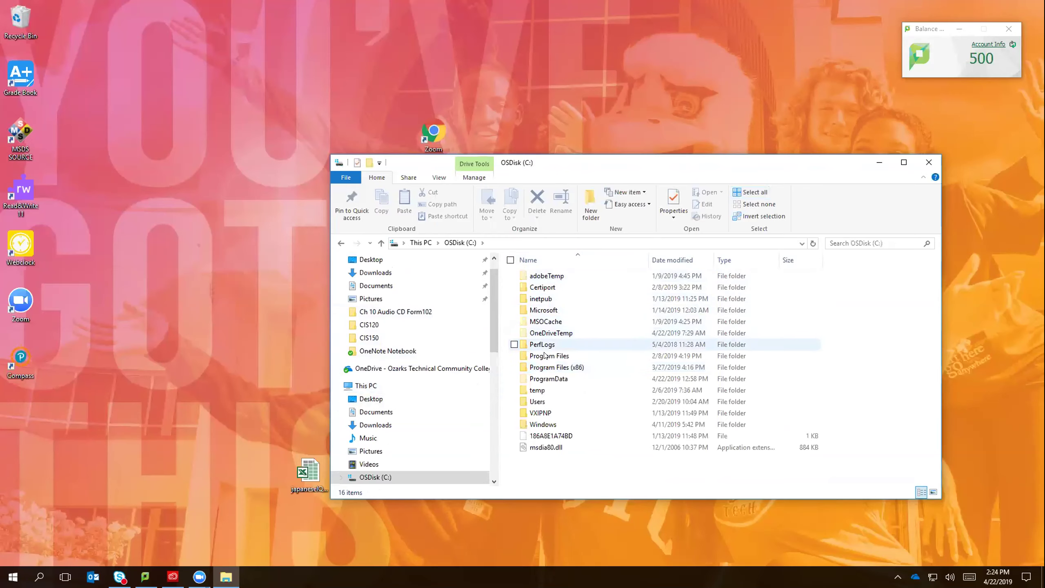
double_click(542, 402)
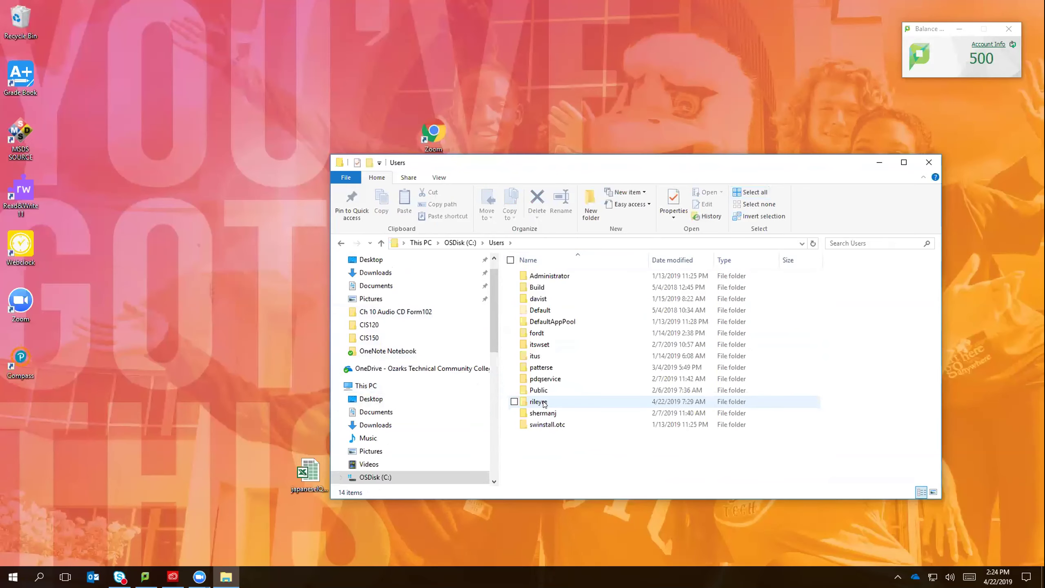
double_click(539, 401)
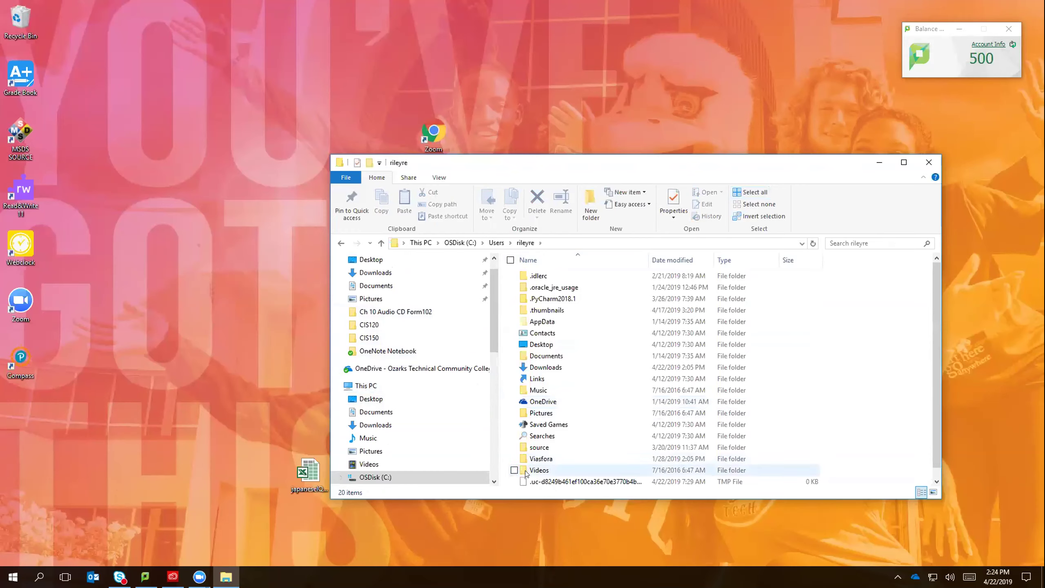
double_click(539, 447)
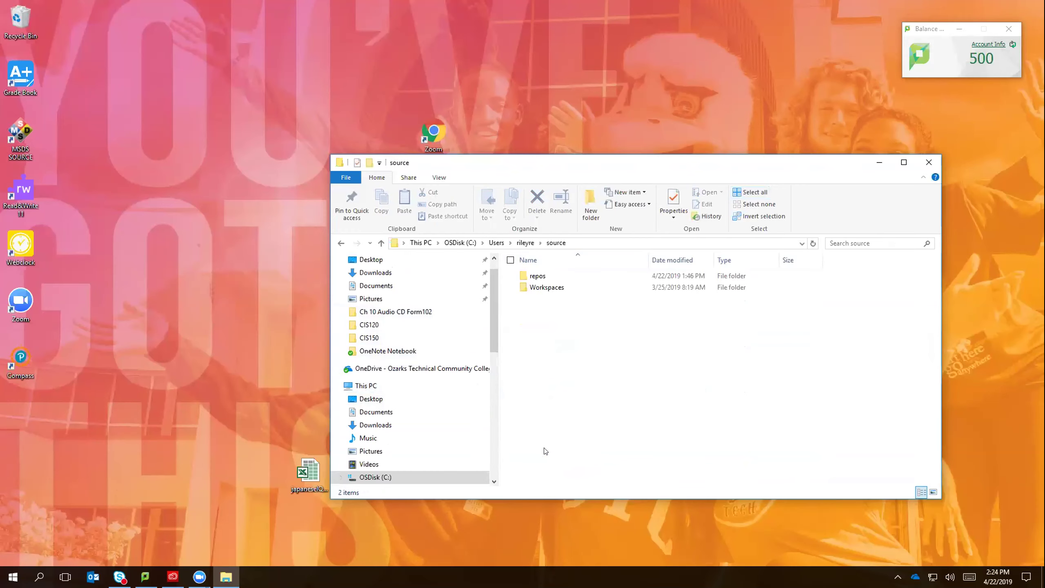
double_click(551, 276)
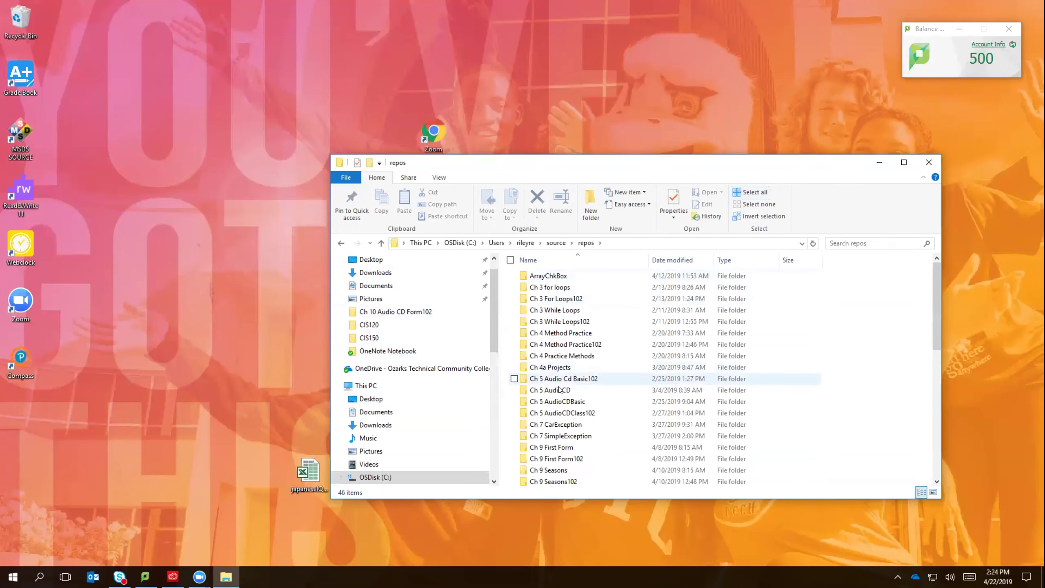
Compress the Ch 10 Menu 102 folder in repos into a zip file, keeping the name Ch 10 Menu 102.zip.
scroll(560, 390, "down", 3)
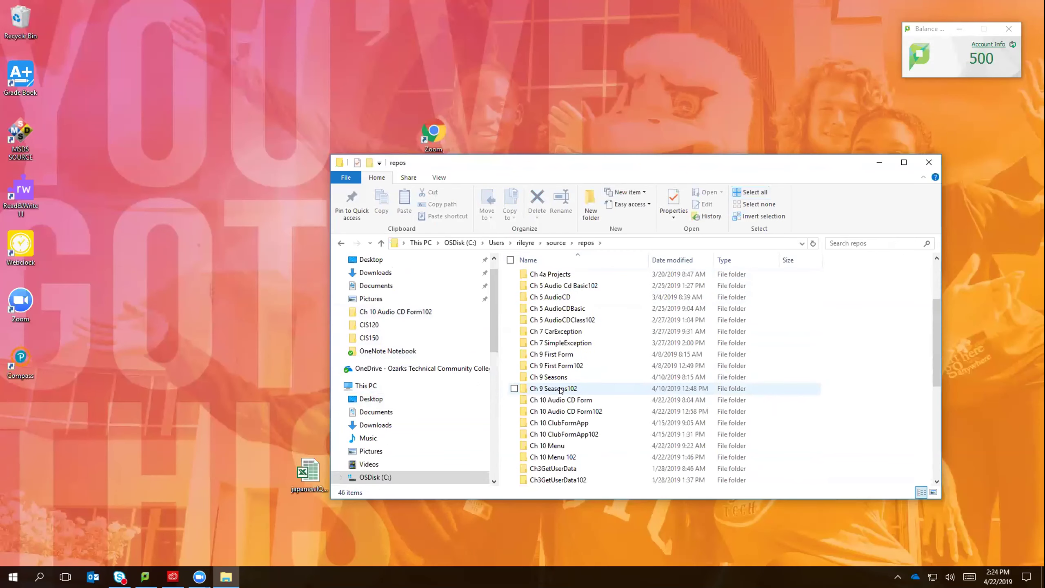
right_click(563, 455)
mouse_move(537, 363)
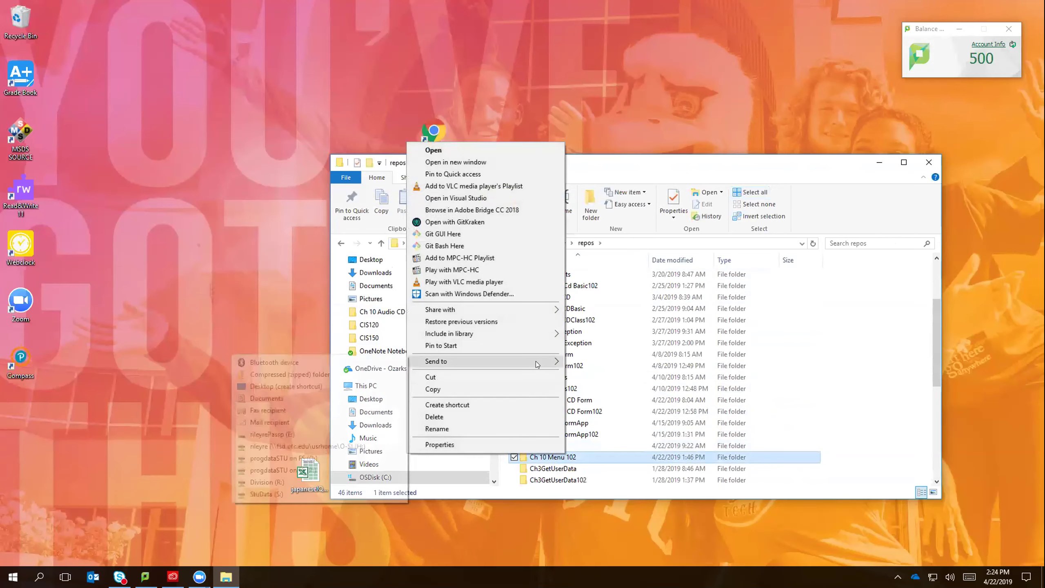
left_click(263, 374)
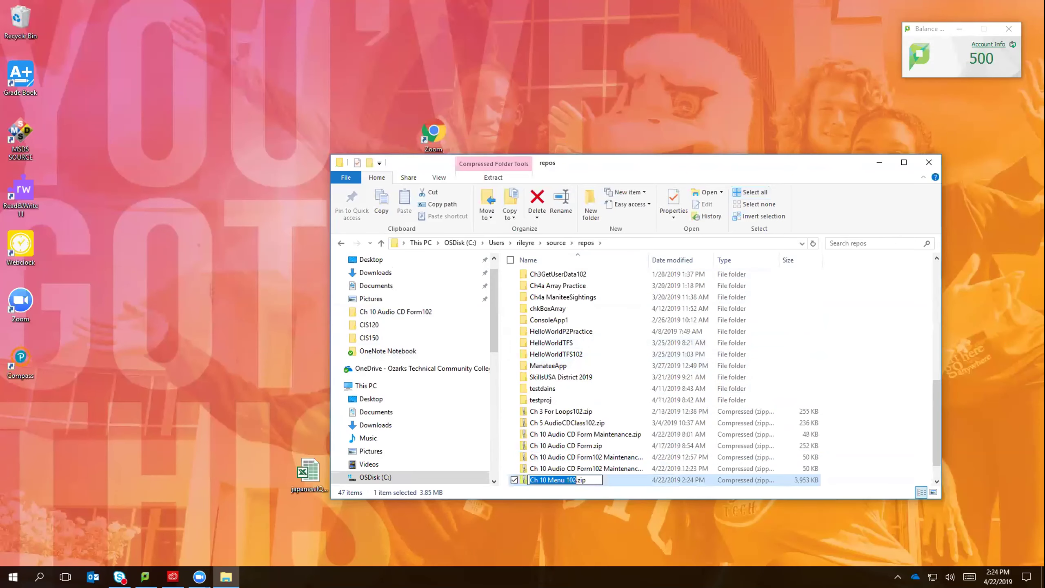
left_click(1021, 333)
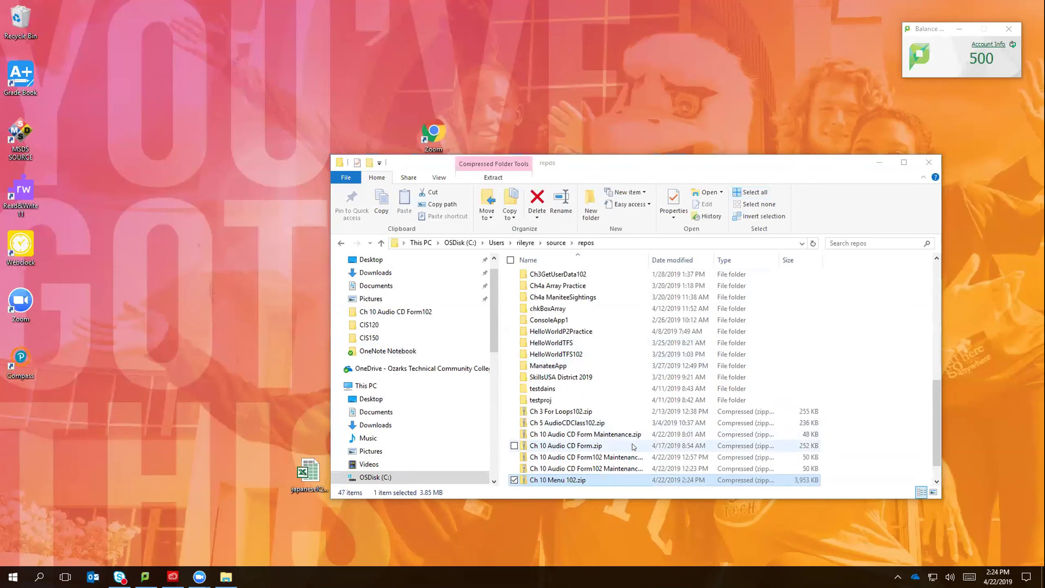
Compress the Ch 10 Menu folder in repos into a zip file, keeping the name Ch 10 Menu.zip.
scroll(581, 390, "up", 3)
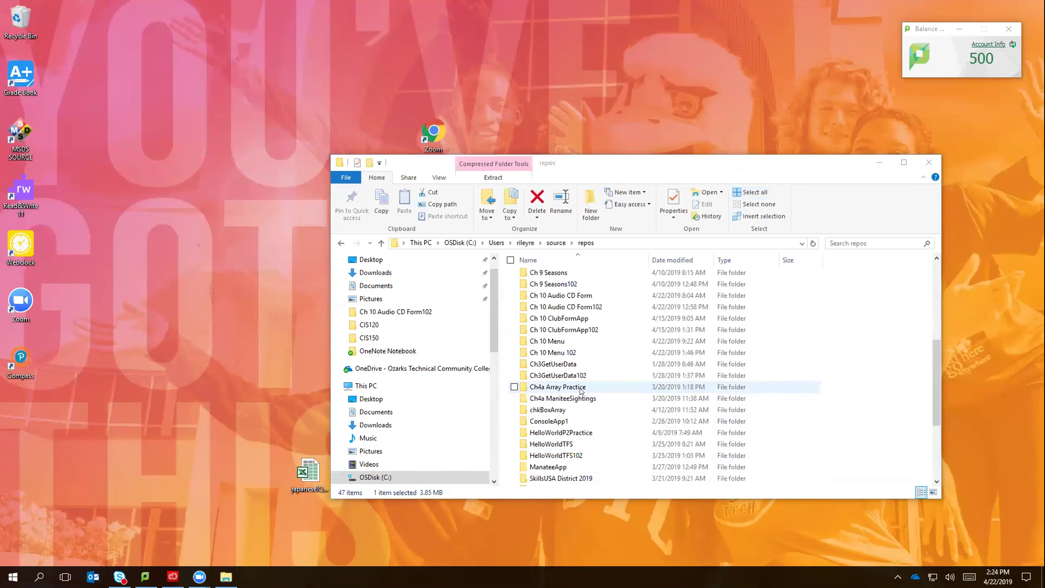
right_click(564, 337)
left_click(605, 346)
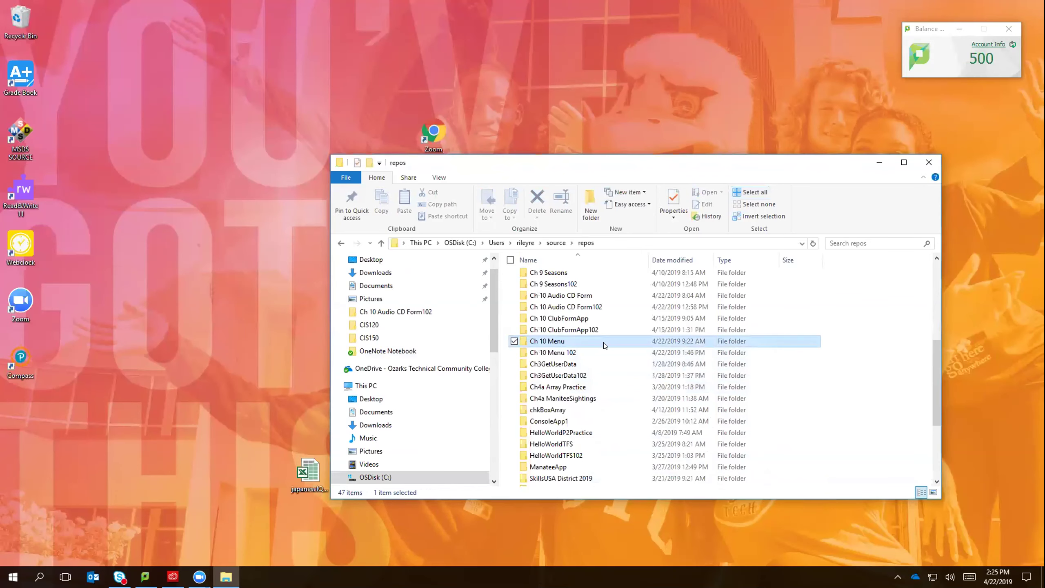
right_click(555, 345)
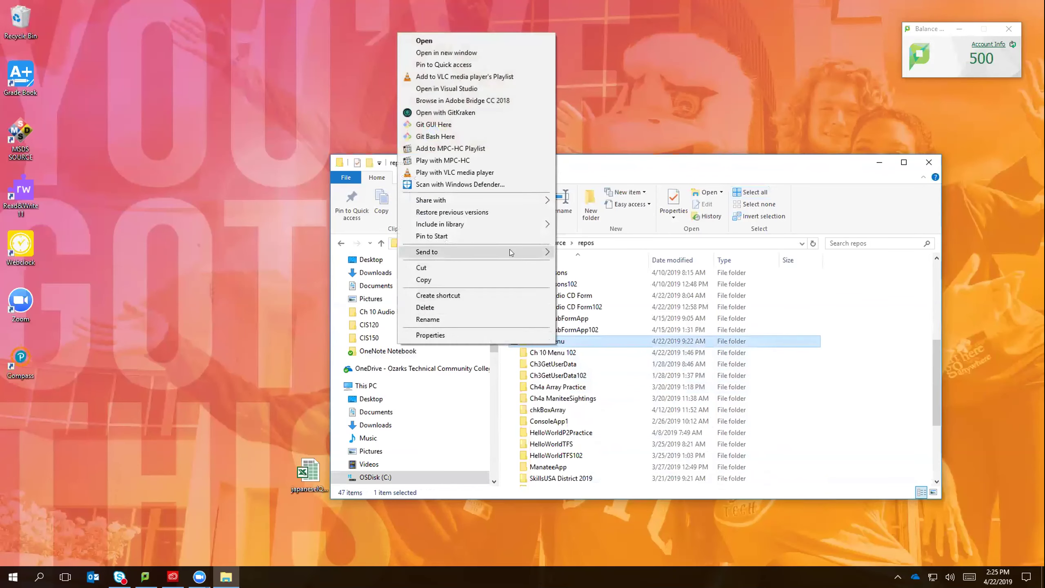
mouse_move(509, 249)
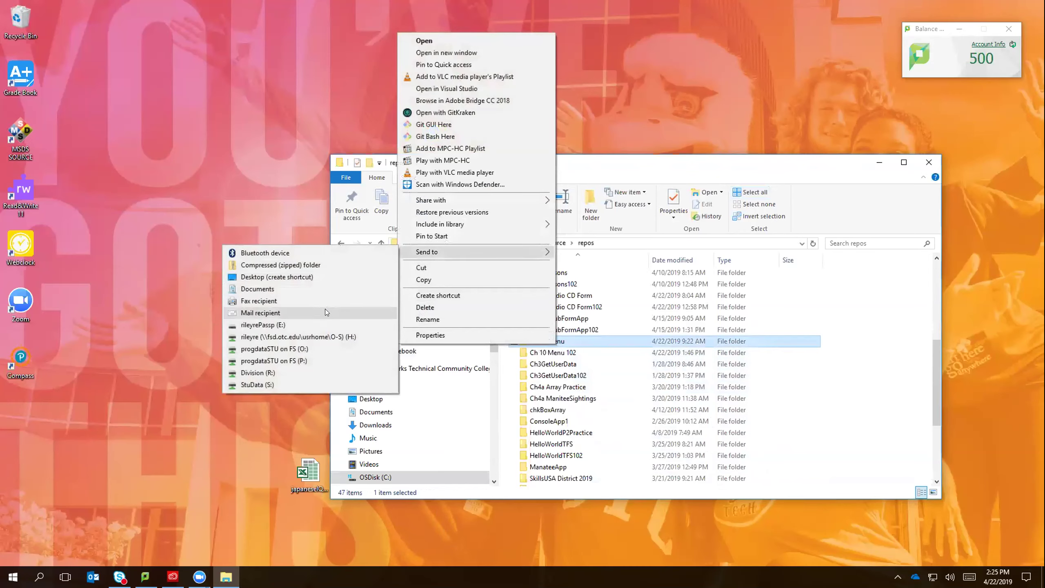
left_click(316, 264)
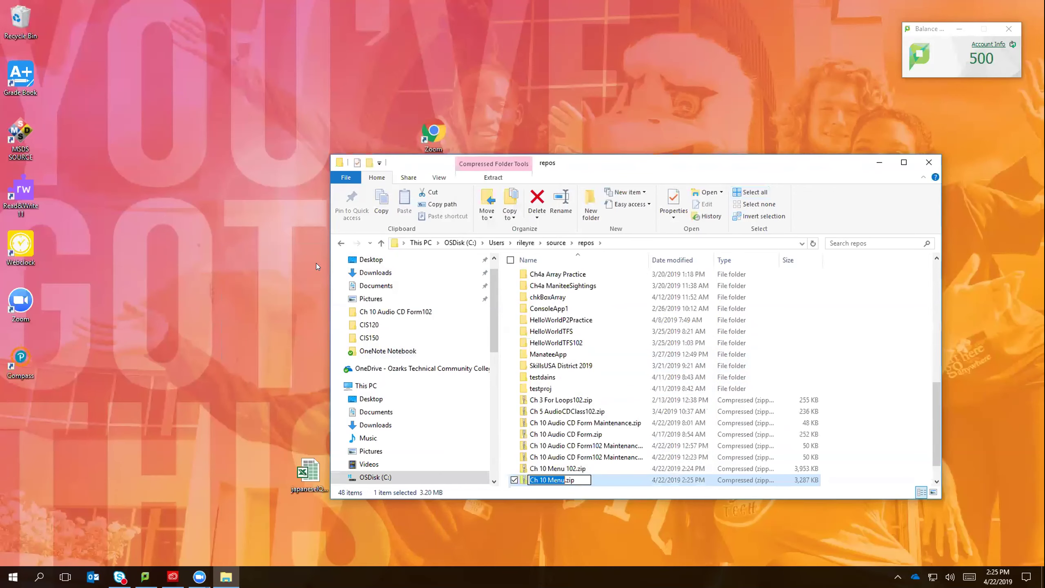
left_click(962, 428)
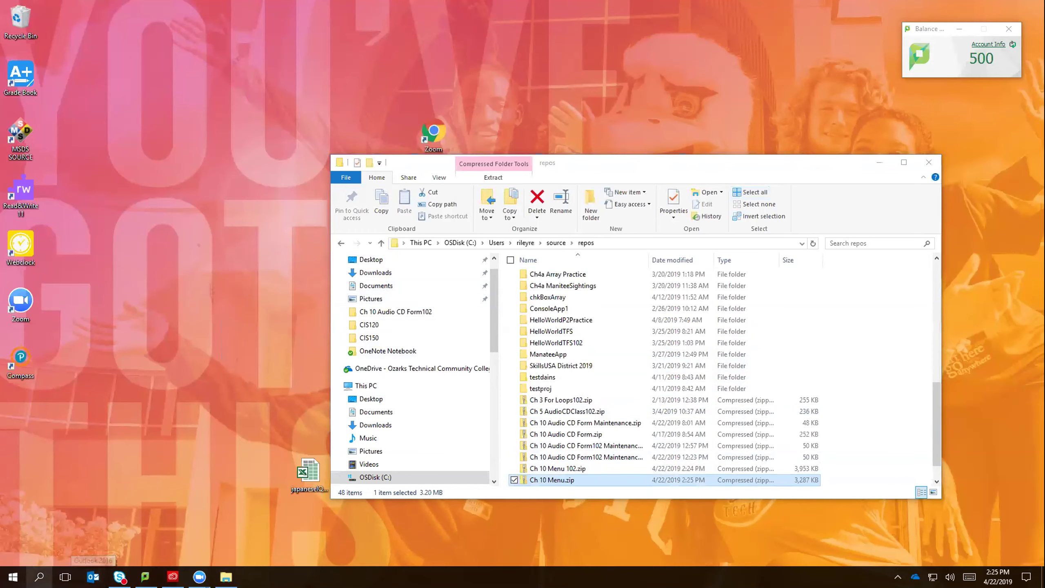
Open Chrome and pick Ch 10 Menu 102.zip in the repos folder to hand over to the browser.
left_click(12, 577)
left_click(236, 343)
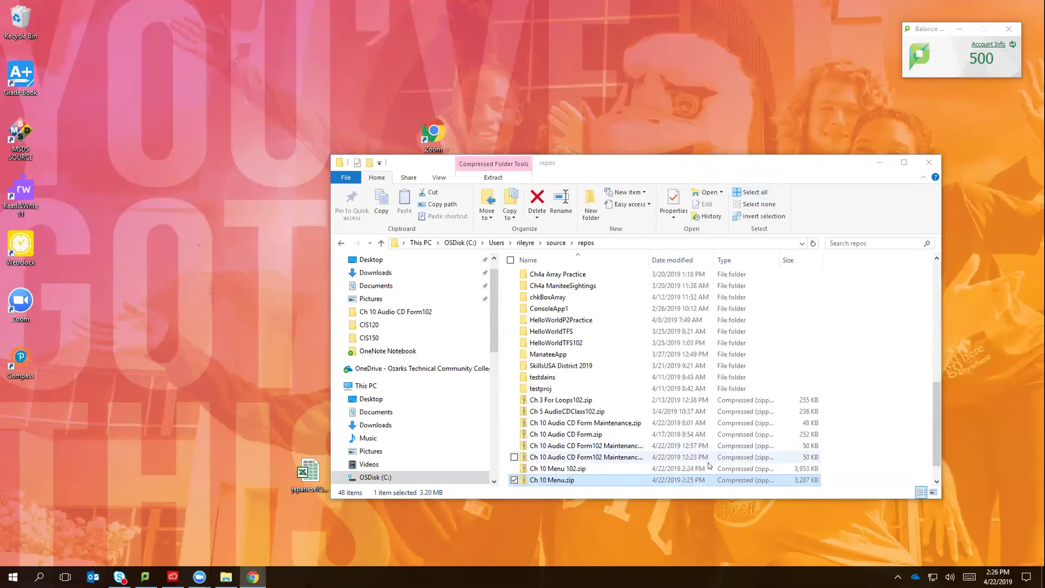
left_click(549, 468)
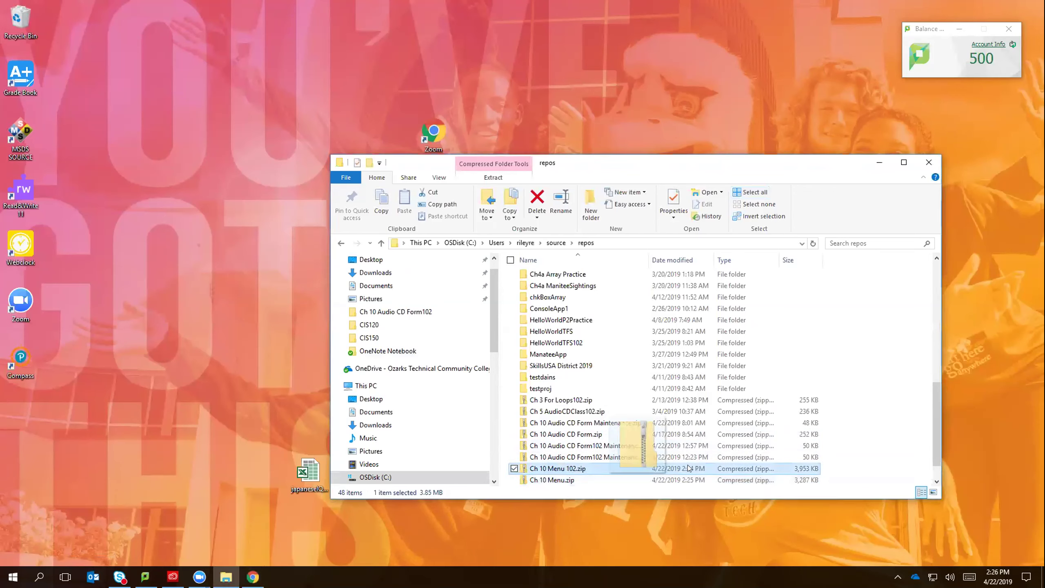
left_click(252, 576)
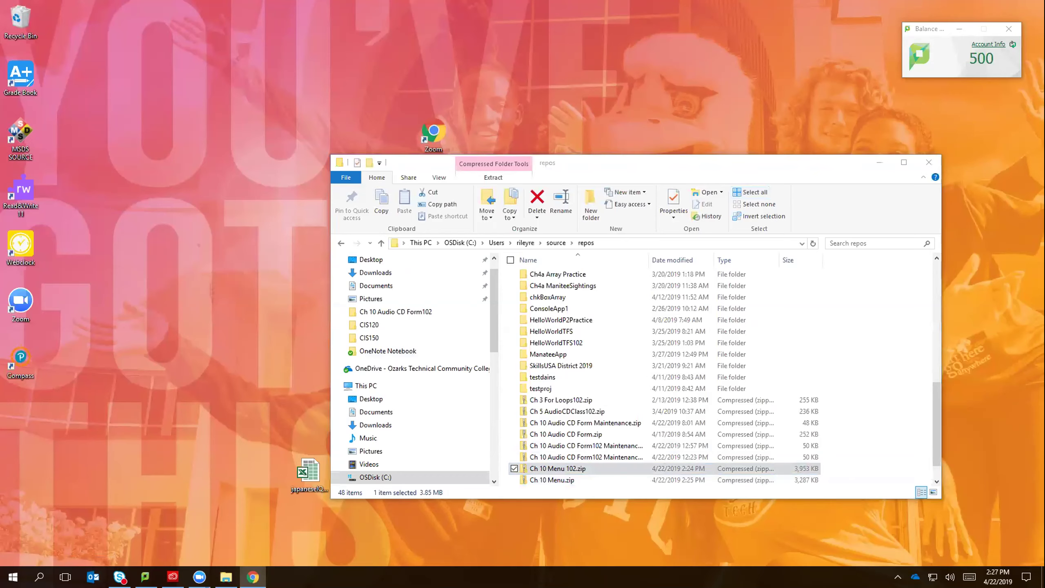
Pick Ch 10 Menu.zip in the repos folder and switch to the Zoom window.
left_click(571, 481)
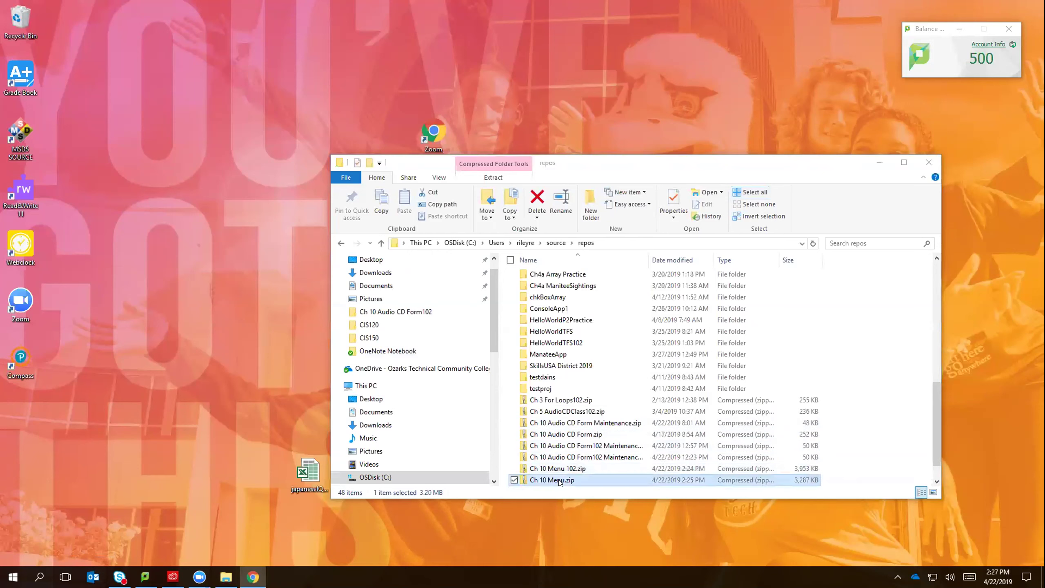
scroll(572, 481, "down", 1)
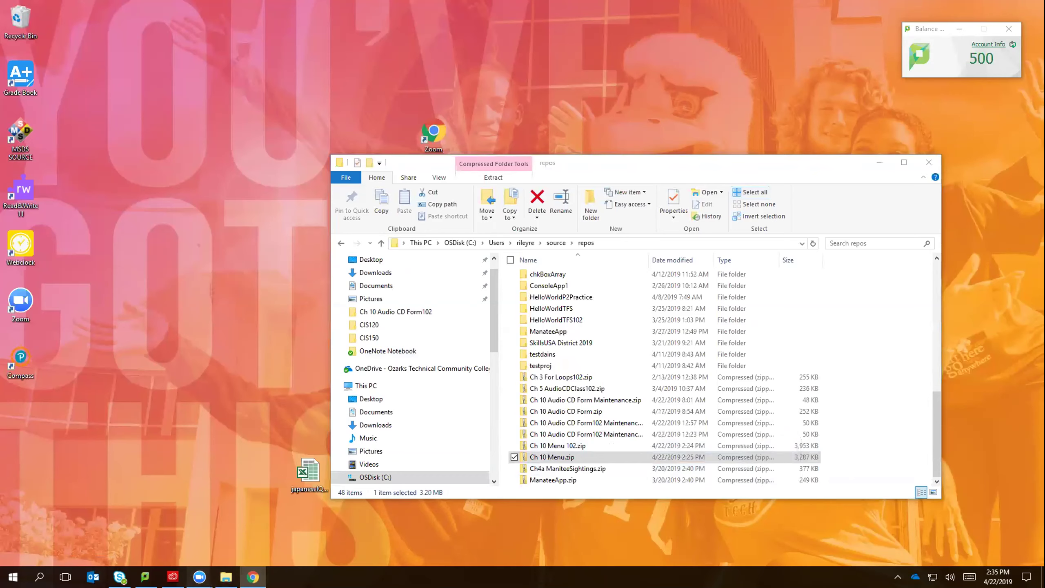
left_click(202, 535)
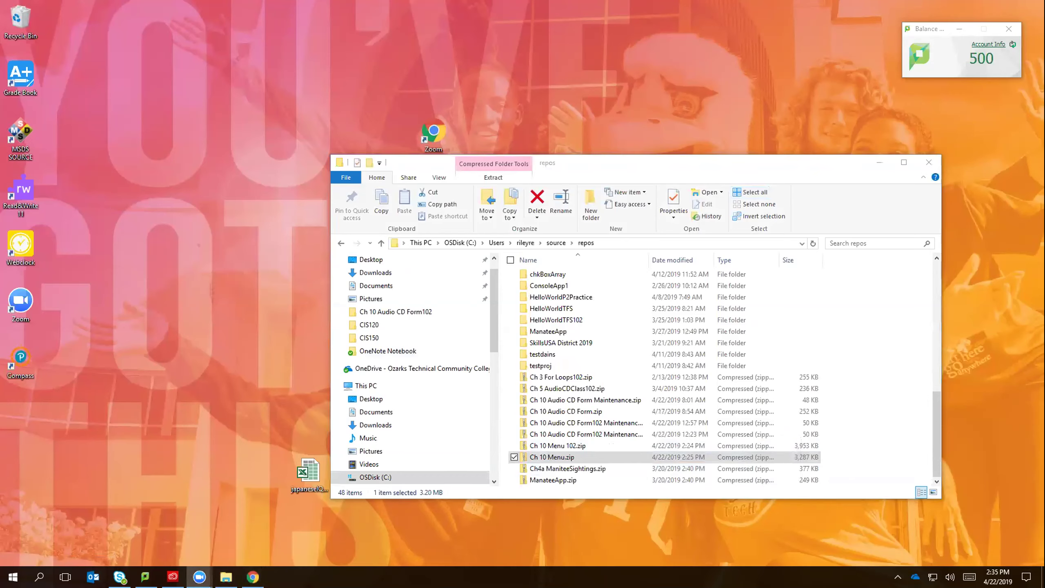